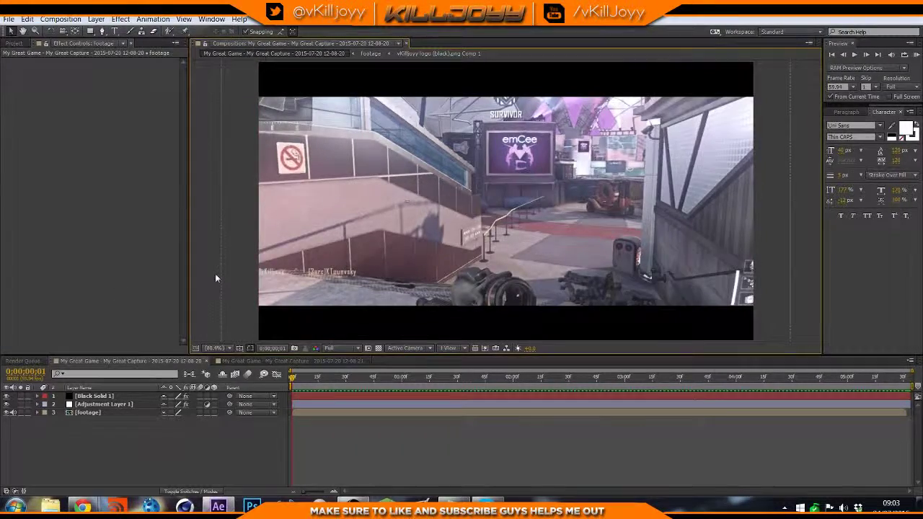
- Switch to the browser and play the example video The Requine full screen, pausing on the logo inside the scope
{"action": "key", "text": "alt+Tab"}
{"action": "key", "text": "alt+Tab"}
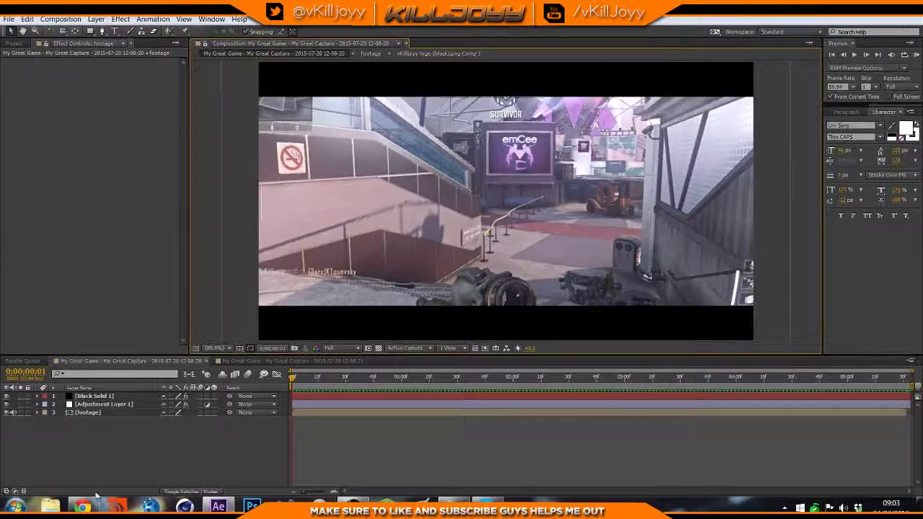
{"action": "mouse_move", "coordinate": [98, 499]}
{"action": "left_click", "coordinate": [160, 463]}
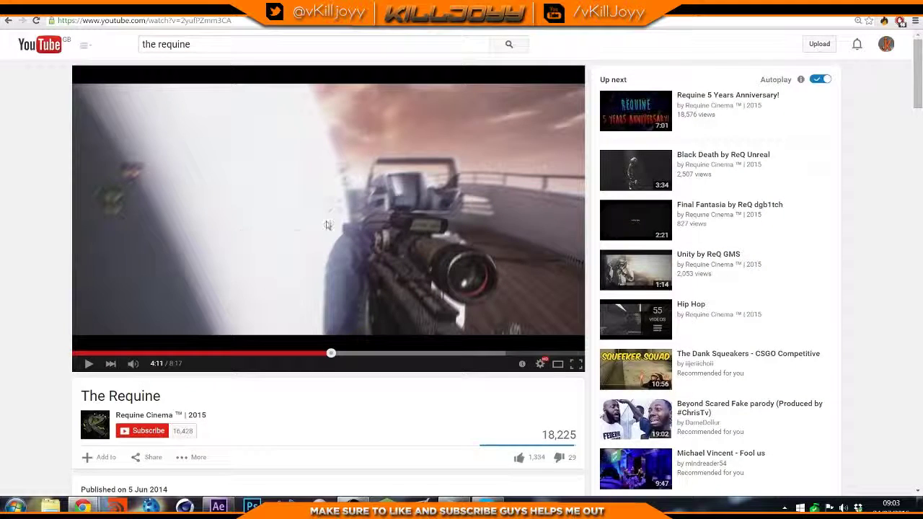
{"action": "double_click", "coordinate": [296, 232]}
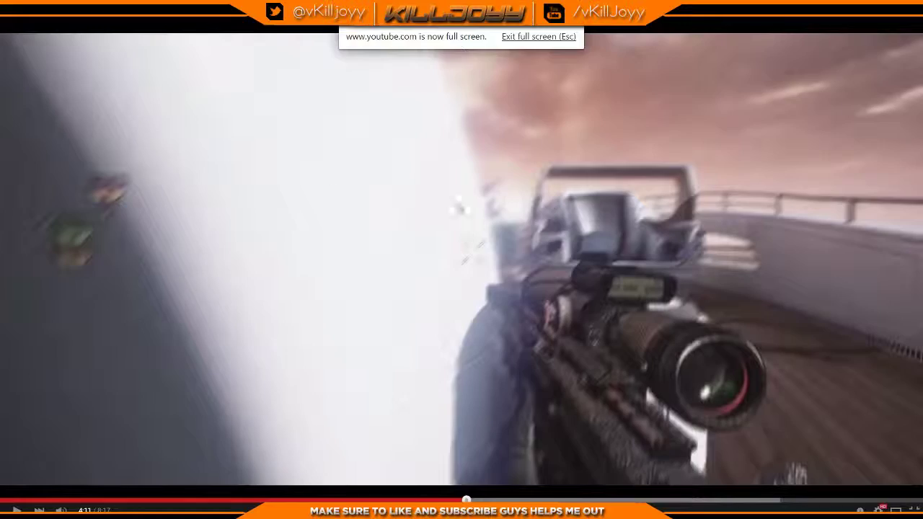
{"action": "left_click", "coordinate": [49, 330]}
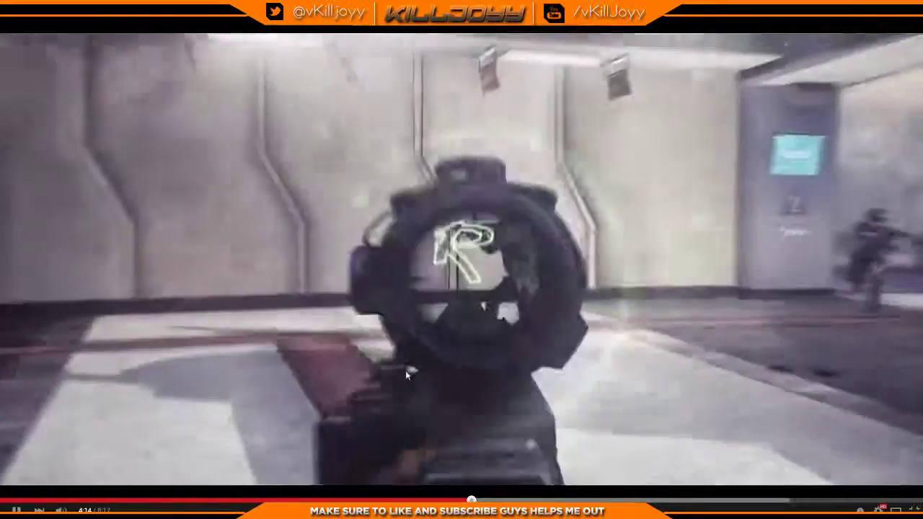
{"action": "left_click", "coordinate": [406, 374]}
{"action": "left_click", "coordinate": [464, 340]}
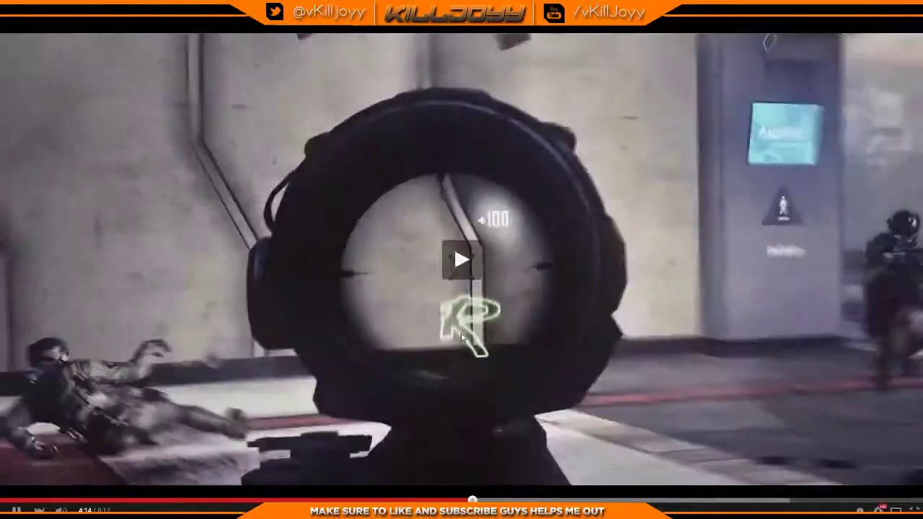
{"action": "key", "text": "Escape"}
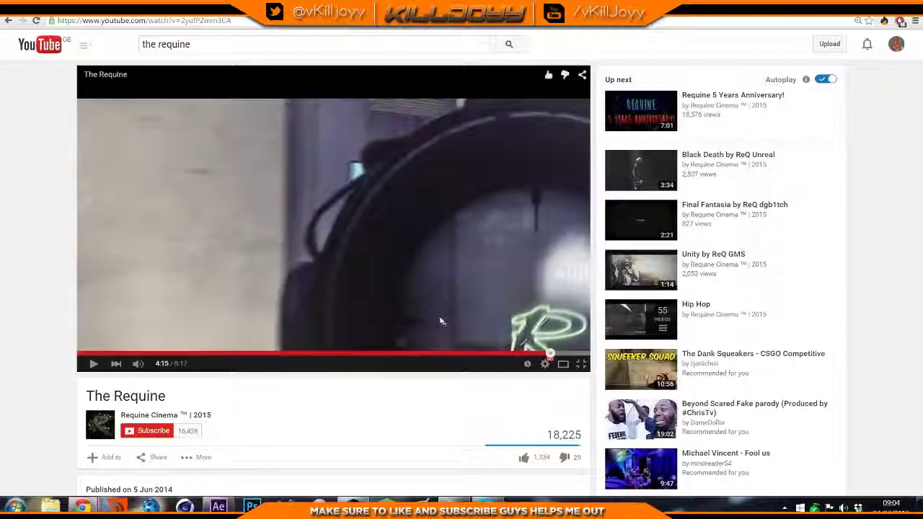
- Switch back to After Effects, preview the finished example composition and scrub through the part with the glowing scope logo
{"action": "left_click", "coordinate": [227, 506]}
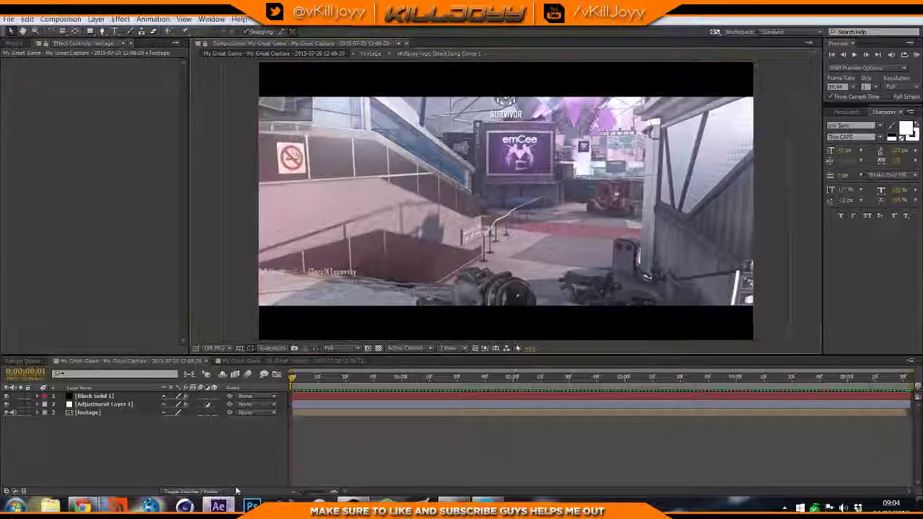
{"action": "key", "text": "space"}
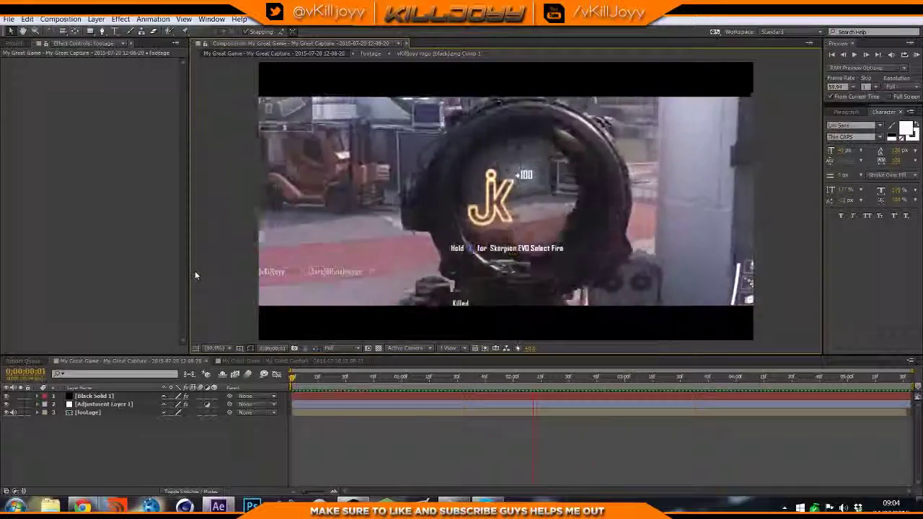
{"action": "key", "text": "space"}
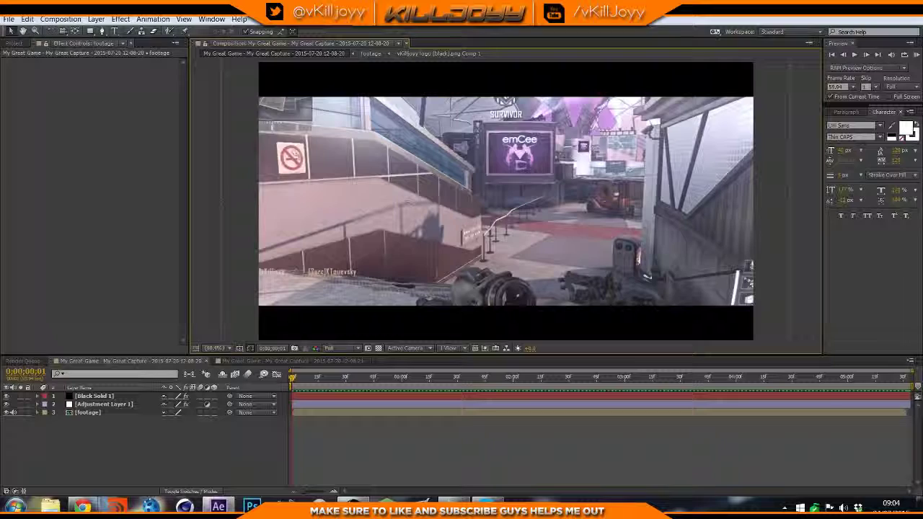
{"action": "left_click", "coordinate": [374, 378]}
{"action": "left_click_drag", "start_coordinate": [373, 380], "coordinate": [658, 377]}
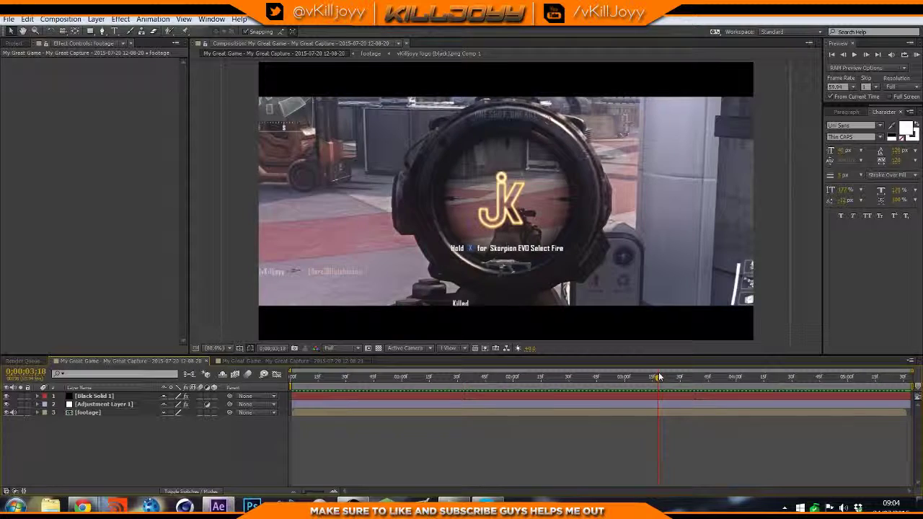
{"action": "left_click_drag", "start_coordinate": [658, 377], "coordinate": [706, 376]}
- Open the raw gameplay composition ending in 12-08-21 and set its preview resolution to Full
{"action": "left_click", "coordinate": [279, 361]}
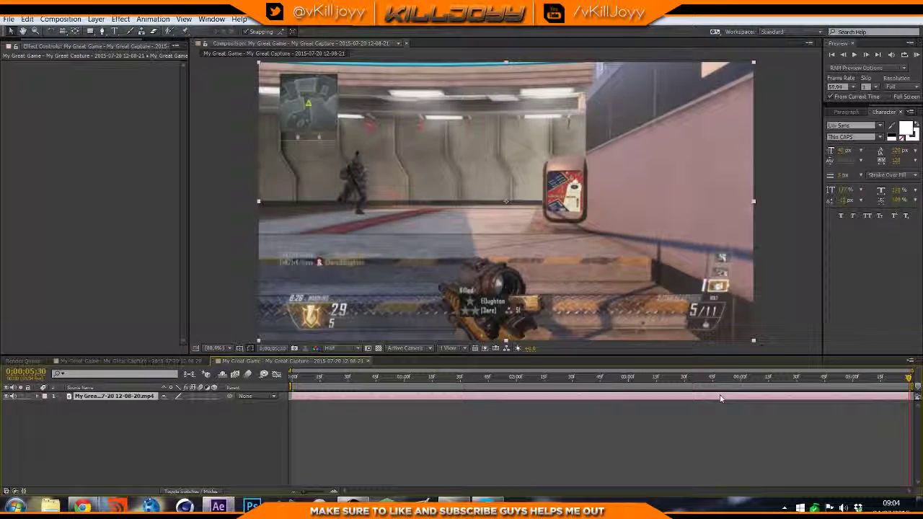
{"action": "left_click", "coordinate": [674, 380]}
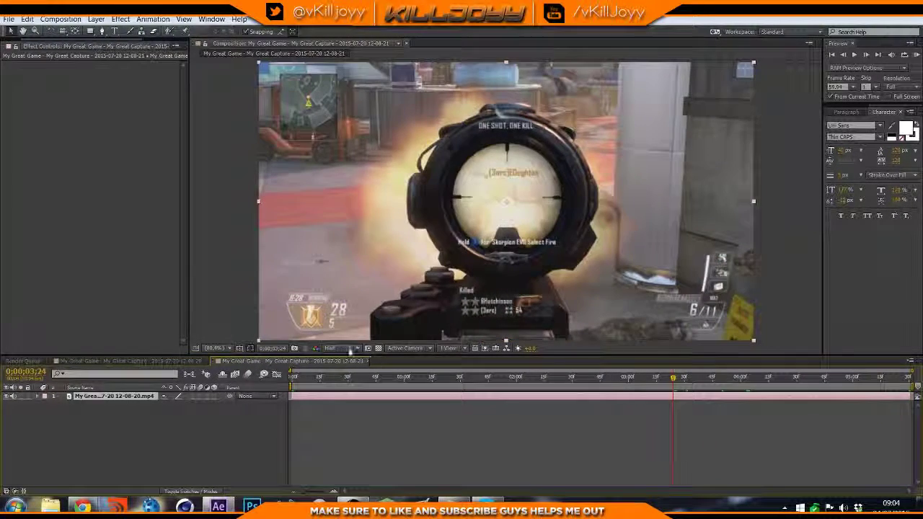
{"action": "left_click", "coordinate": [336, 348]}
{"action": "left_click", "coordinate": [346, 375]}
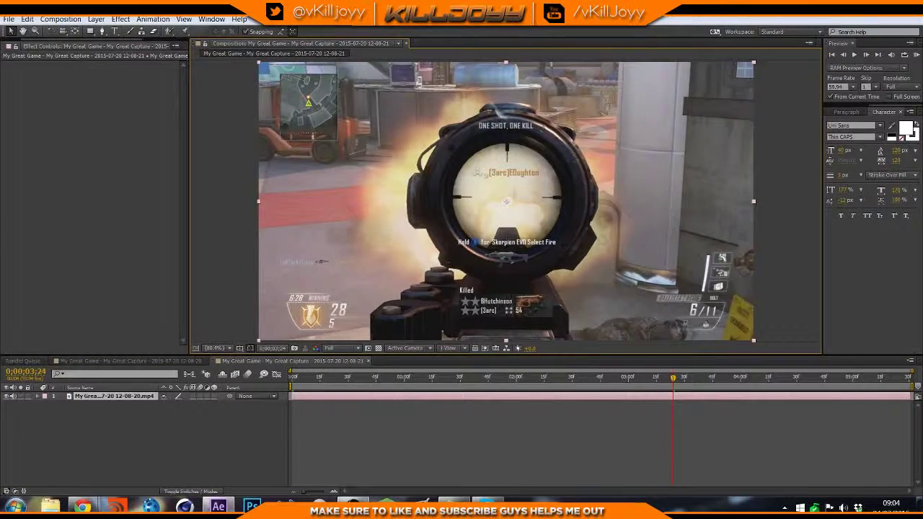
- Scrub the gameplay clip through 0;00;01;09 to 0;00;02;06 and examine the red reticle inside the scope up close
{"action": "left_click", "coordinate": [353, 504]}
{"action": "left_click", "coordinate": [354, 504]}
{"action": "left_click_drag", "start_coordinate": [324, 378], "coordinate": [422, 378]}
{"action": "scroll", "coordinate": [505, 205], "scroll_direction": "up", "scroll_amount": 3}
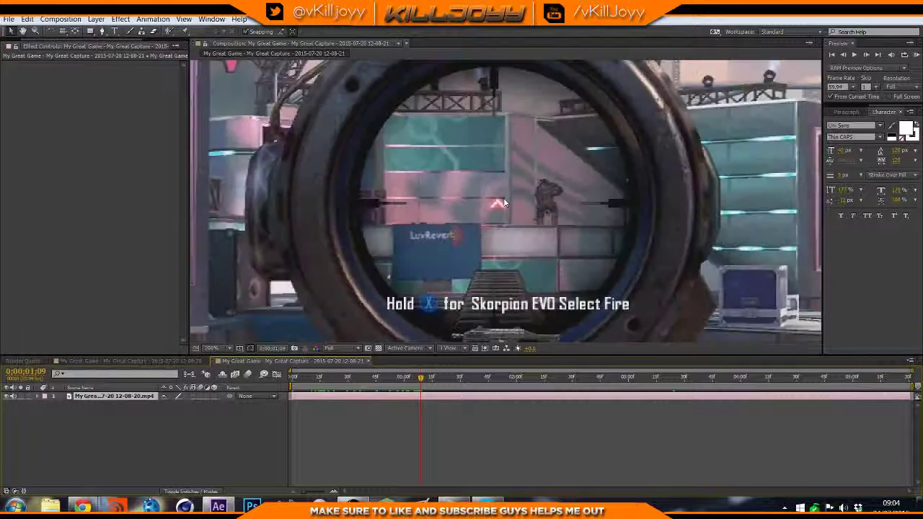
{"action": "left_click_drag", "start_coordinate": [422, 378], "coordinate": [526, 378]}
- Show the project items and check the details of outline KJ logo.png and the gameplay MP4
{"action": "left_click", "coordinate": [33, 43]}
{"action": "left_click_drag", "start_coordinate": [32, 39], "coordinate": [7, 48]}
{"action": "left_click", "coordinate": [6, 46]}
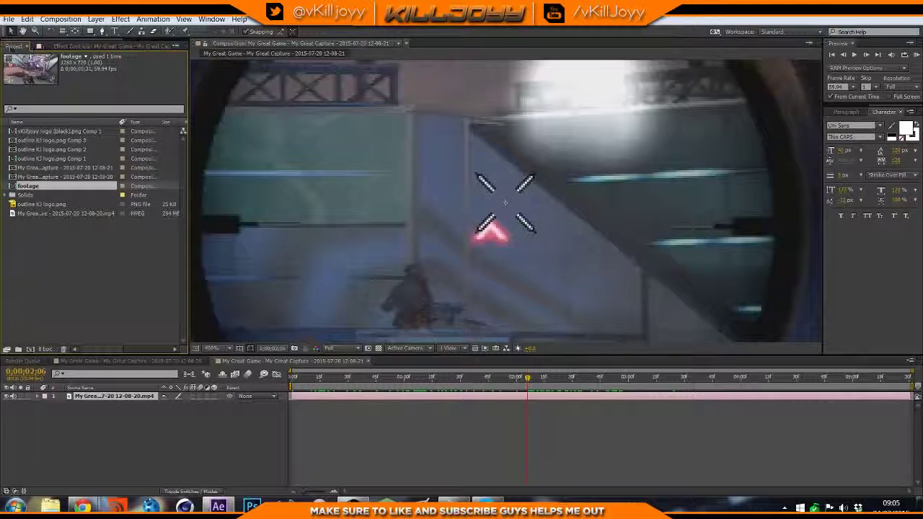
{"action": "left_click", "coordinate": [44, 204]}
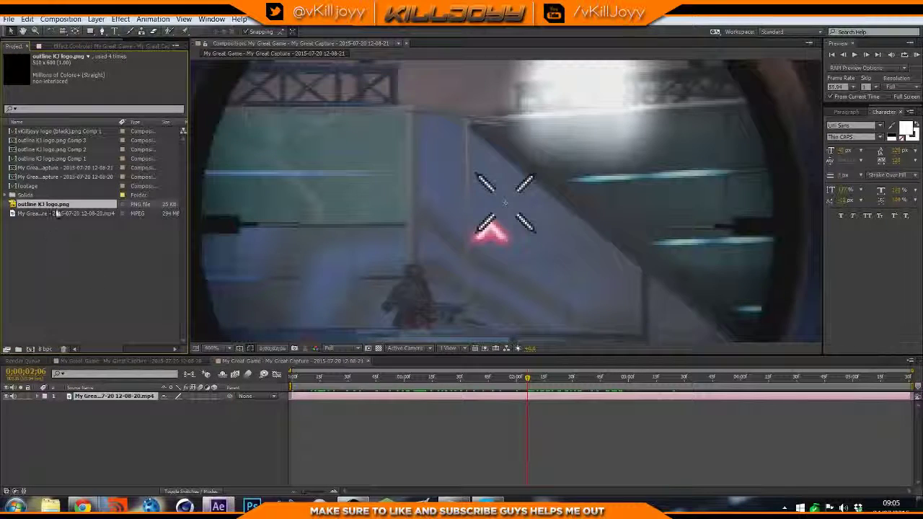
{"action": "left_click", "coordinate": [61, 214]}
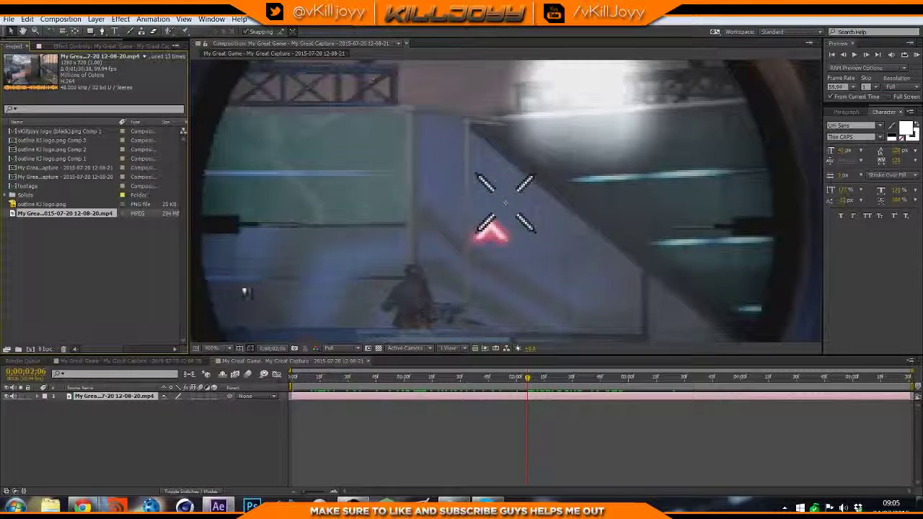
- Fit the whole composition in the viewer and open outline KJ logo.png for viewing
{"action": "scroll", "coordinate": [449, 260], "scroll_direction": "down", "scroll_amount": 3}
{"action": "scroll", "coordinate": [382, 256], "scroll_direction": "up", "scroll_amount": 1}
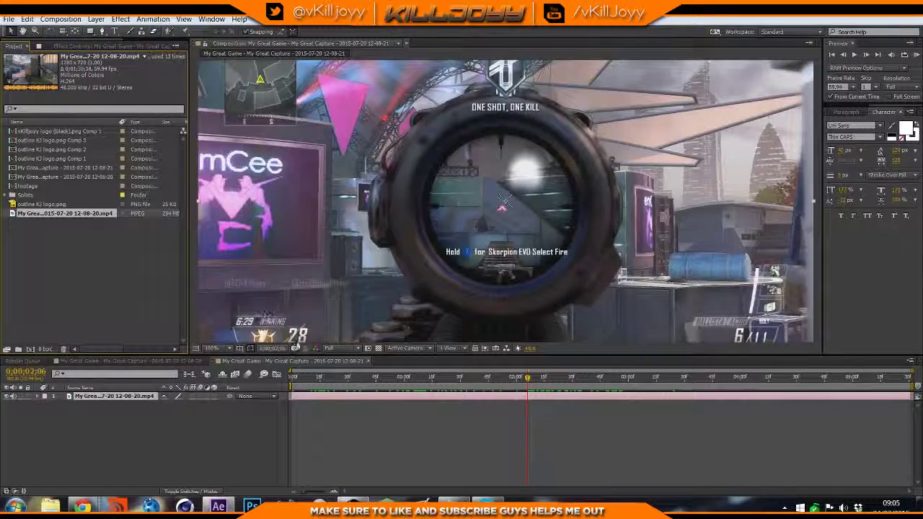
{"action": "left_click", "coordinate": [213, 349]}
{"action": "left_click", "coordinate": [237, 175]}
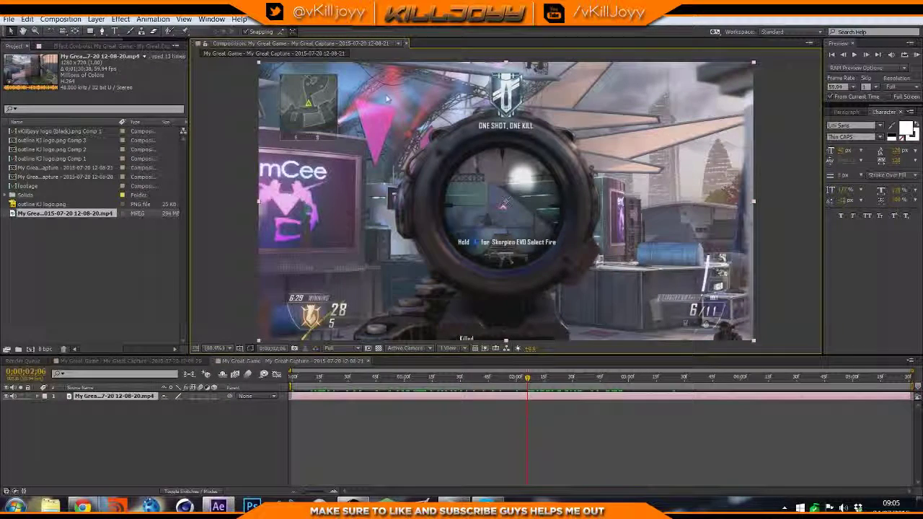
{"action": "left_click", "coordinate": [32, 205]}
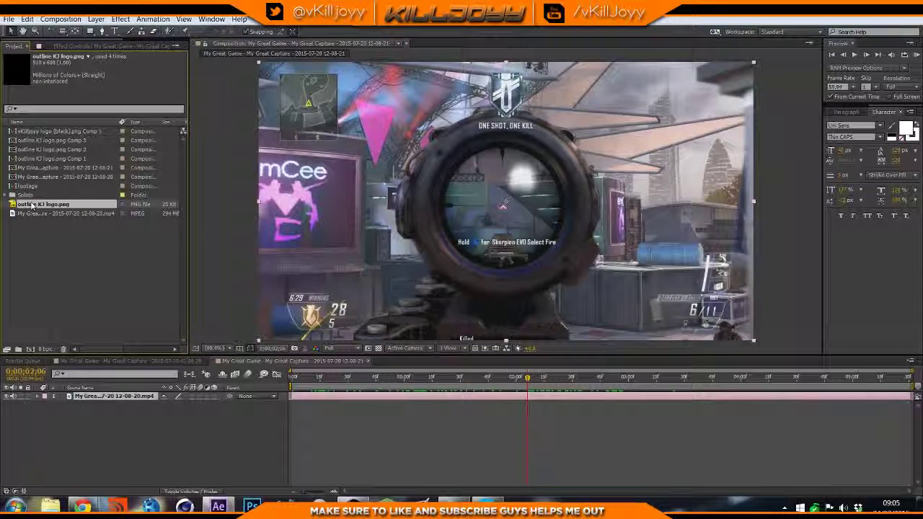
{"action": "double_click", "coordinate": [32, 204]}
- Search the effects and presets for "fill" and select the Fill effect under Generate
{"action": "left_click_drag", "start_coordinate": [879, 111], "coordinate": [839, 114]}
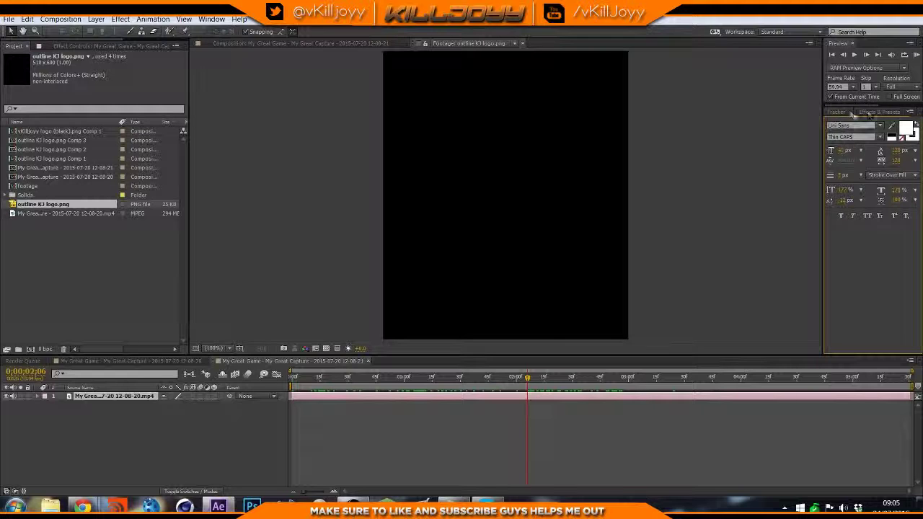
{"action": "left_click", "coordinate": [867, 112]}
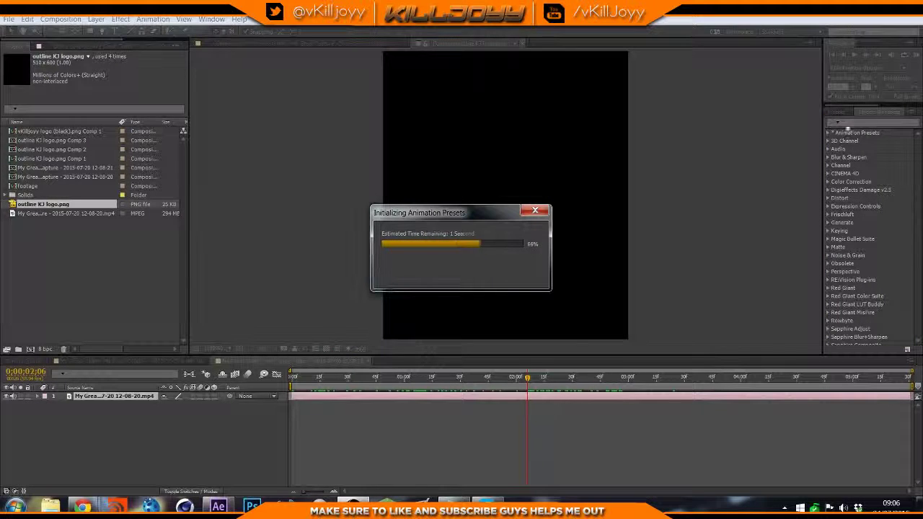
{"action": "left_click", "coordinate": [864, 122]}
{"action": "type", "text": "fill"}
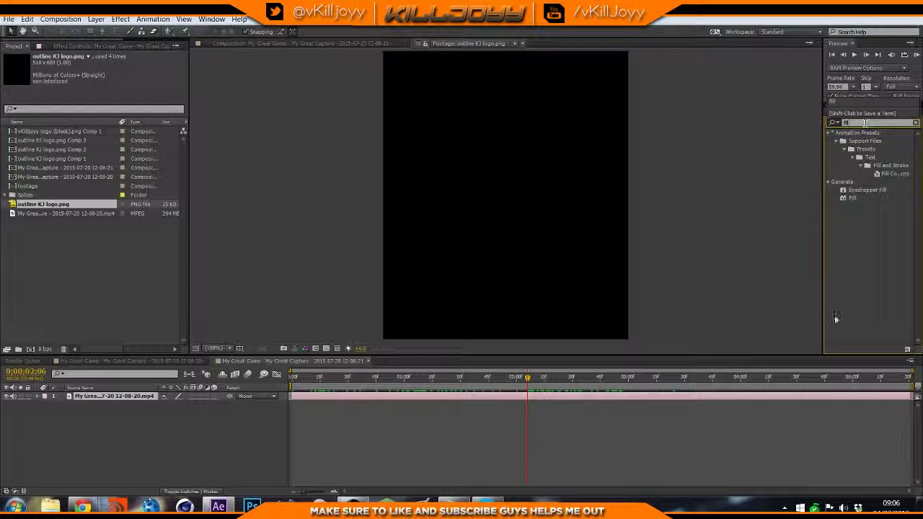
{"action": "left_click", "coordinate": [852, 198]}
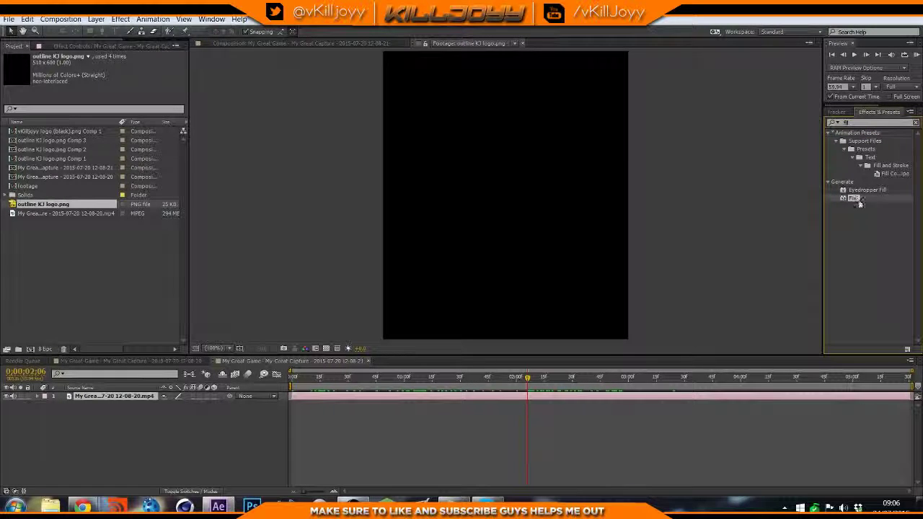
{"action": "left_click_drag", "start_coordinate": [856, 198], "coordinate": [859, 225]}
{"action": "double_click", "coordinate": [54, 205]}
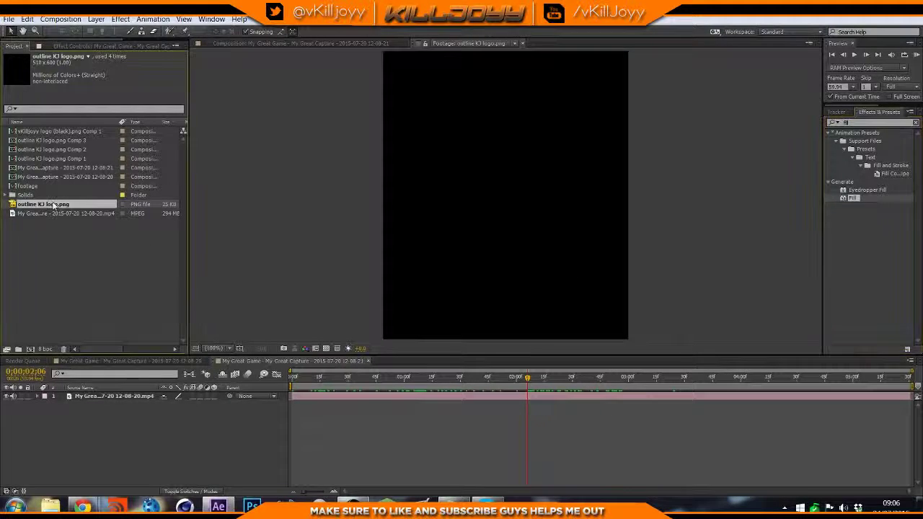
- Hide the gameplay clip in the composition, then open the clip in its own layer viewer and close that viewer
{"action": "left_click", "coordinate": [9, 395]}
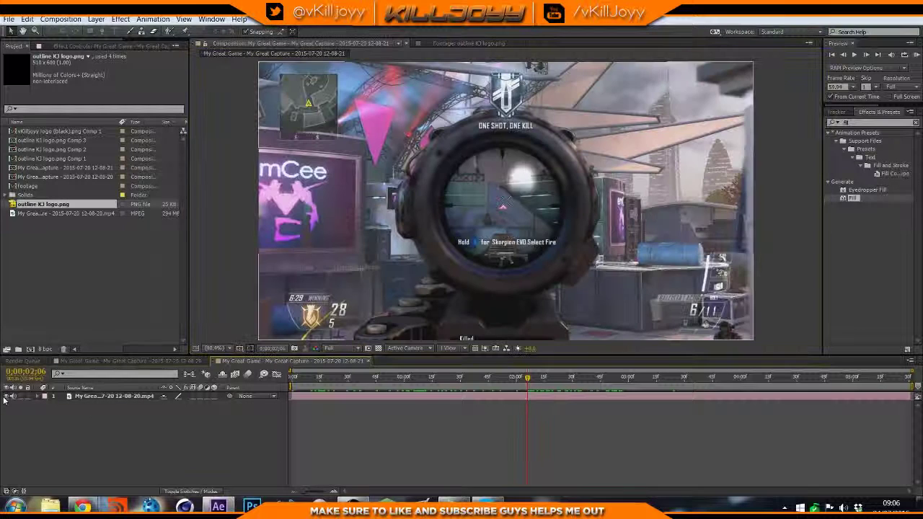
{"action": "left_click", "coordinate": [8, 396]}
{"action": "left_click", "coordinate": [7, 396]}
{"action": "left_click", "coordinate": [7, 396]}
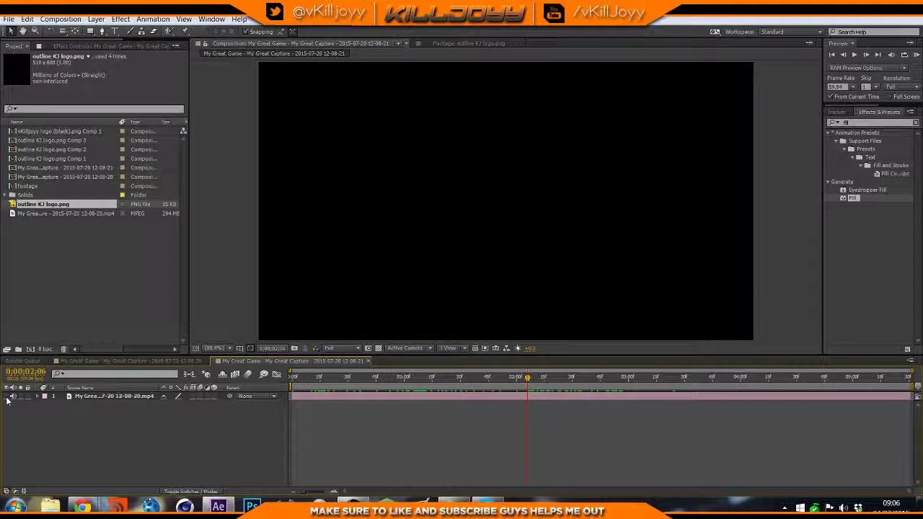
{"action": "double_click", "coordinate": [96, 396]}
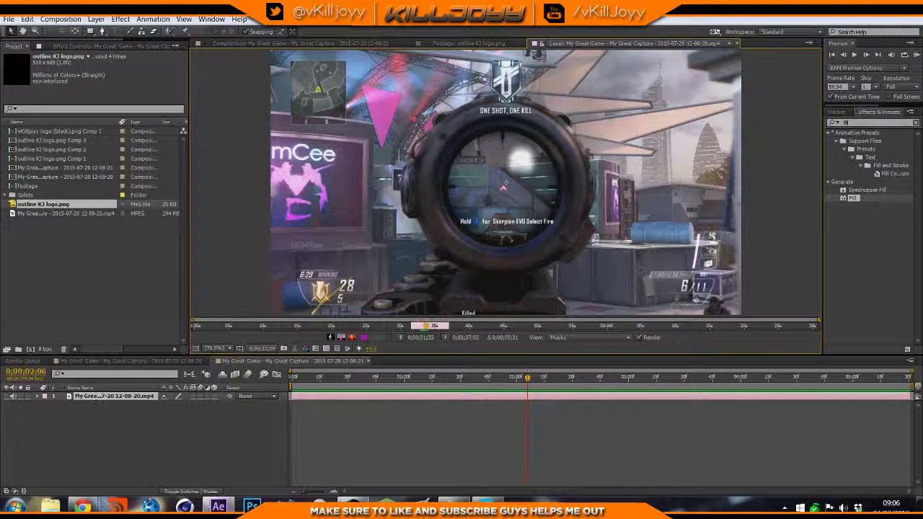
{"action": "left_click", "coordinate": [736, 44]}
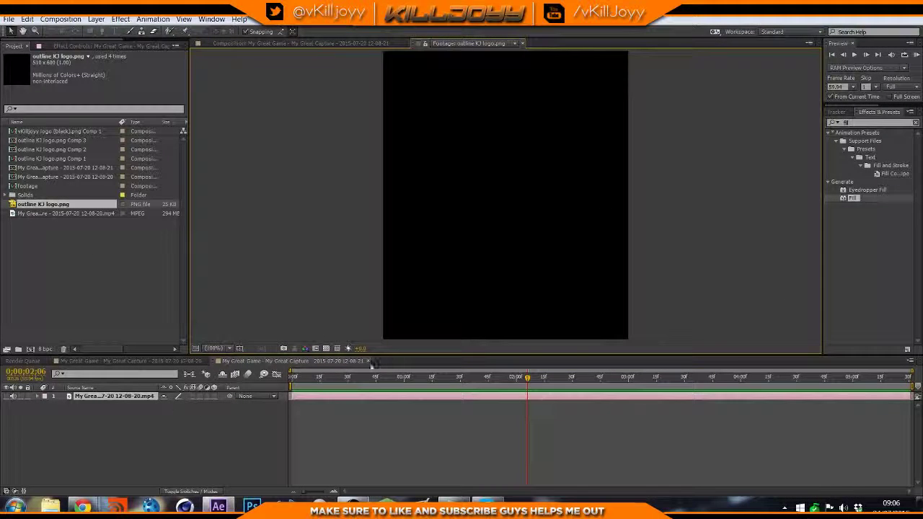
- Try the Fill effect on the hidden gameplay clip, delete the effect and make the clip visible again
{"action": "left_click_drag", "start_coordinate": [852, 199], "coordinate": [737, 397]}
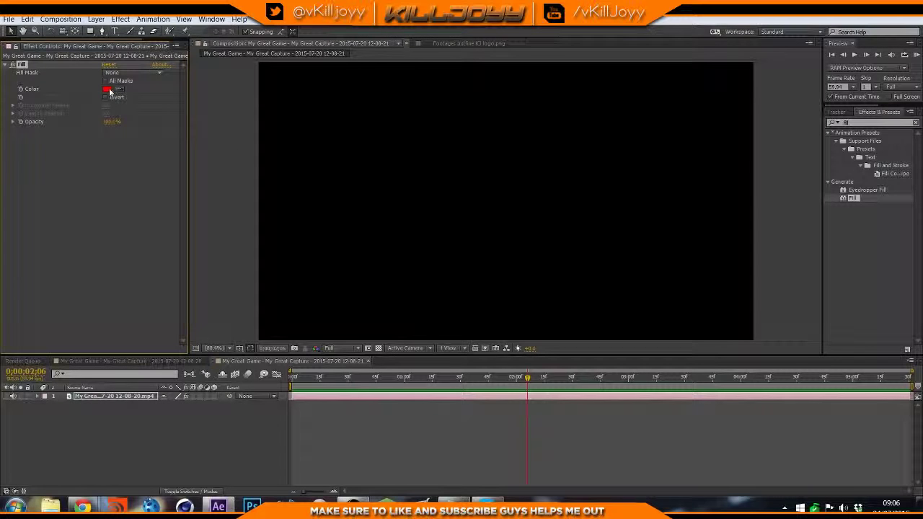
{"action": "left_click", "coordinate": [22, 65]}
{"action": "key", "text": "Delete"}
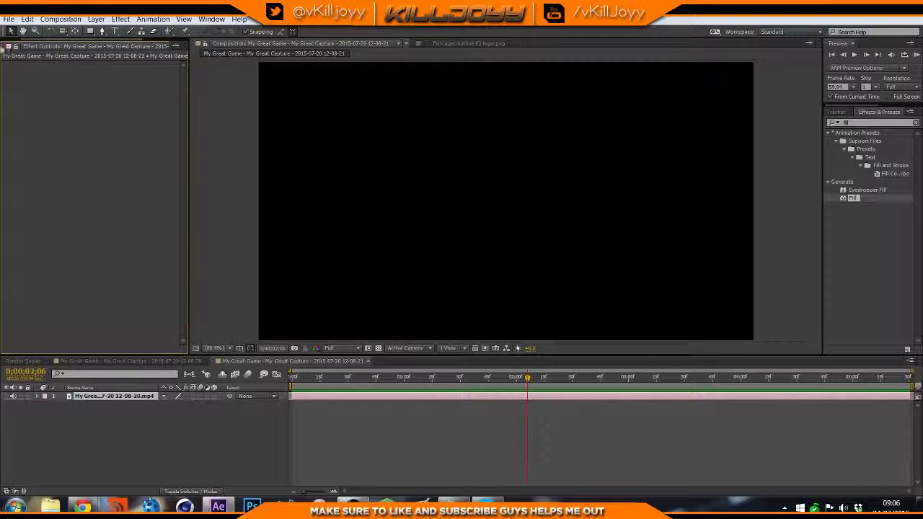
{"action": "left_click_drag", "start_coordinate": [33, 41], "coordinate": [16, 48]}
{"action": "left_click", "coordinate": [7, 396]}
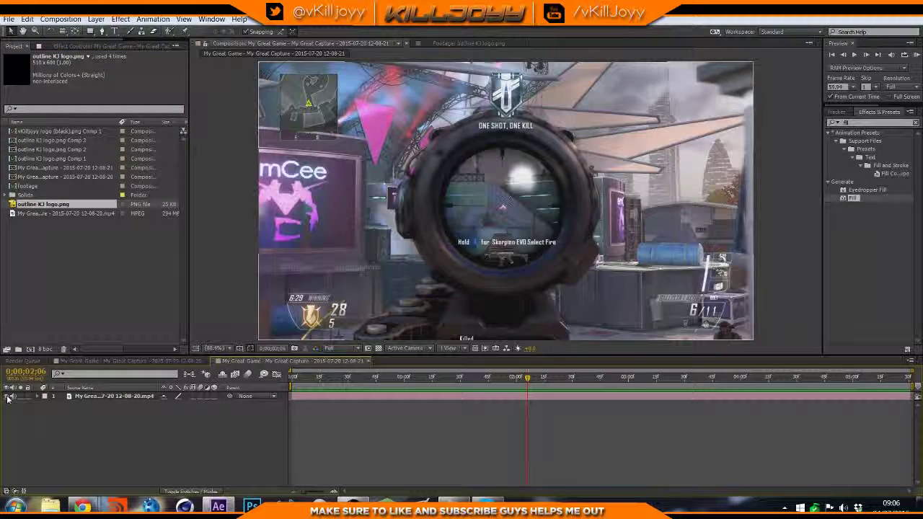
- Set the current time to 0;00;01;19 and add outline KJ logo.png as a layer above the gameplay clip
{"action": "left_click_drag", "start_coordinate": [526, 378], "coordinate": [441, 379]}
{"action": "left_click_drag", "start_coordinate": [39, 205], "coordinate": [83, 398]}
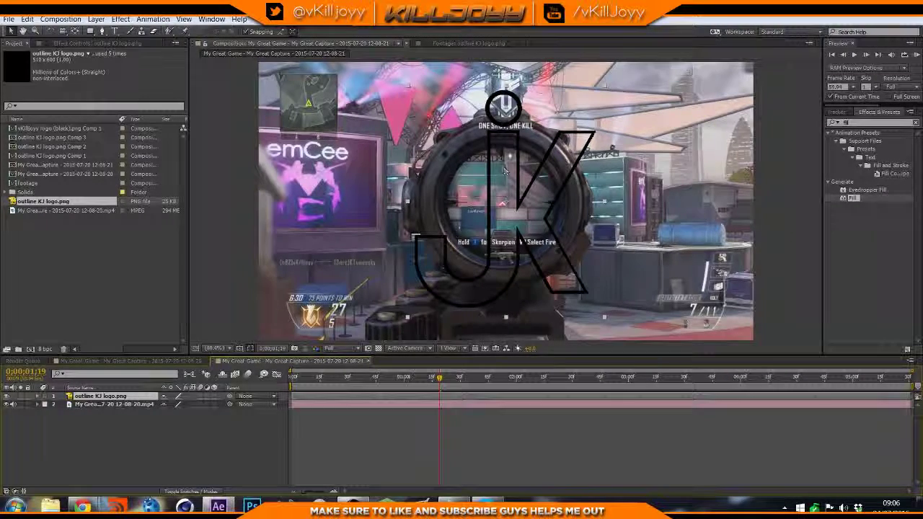
{"action": "scroll", "coordinate": [514, 173], "scroll_direction": "up", "scroll_amount": 3}
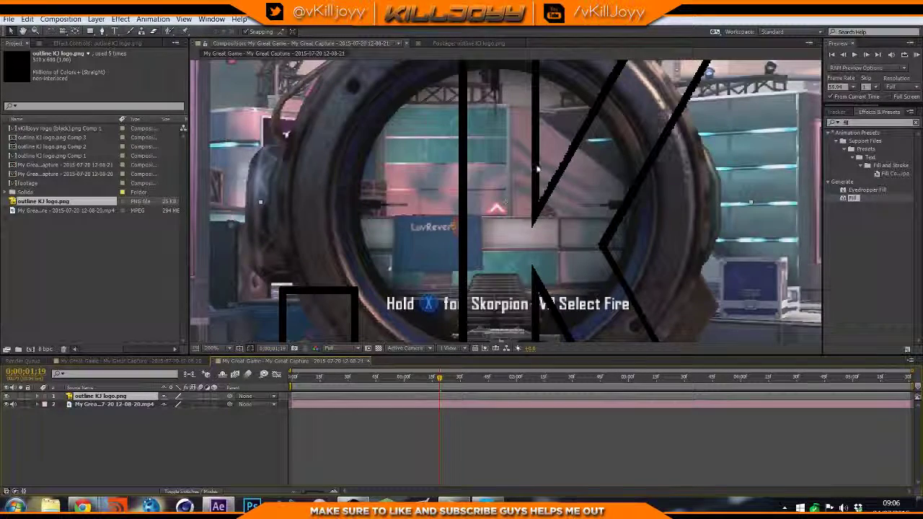
{"action": "scroll", "coordinate": [534, 169], "scroll_direction": "down", "scroll_amount": 2}
{"action": "scroll", "coordinate": [495, 188], "scroll_direction": "up", "scroll_amount": 1}
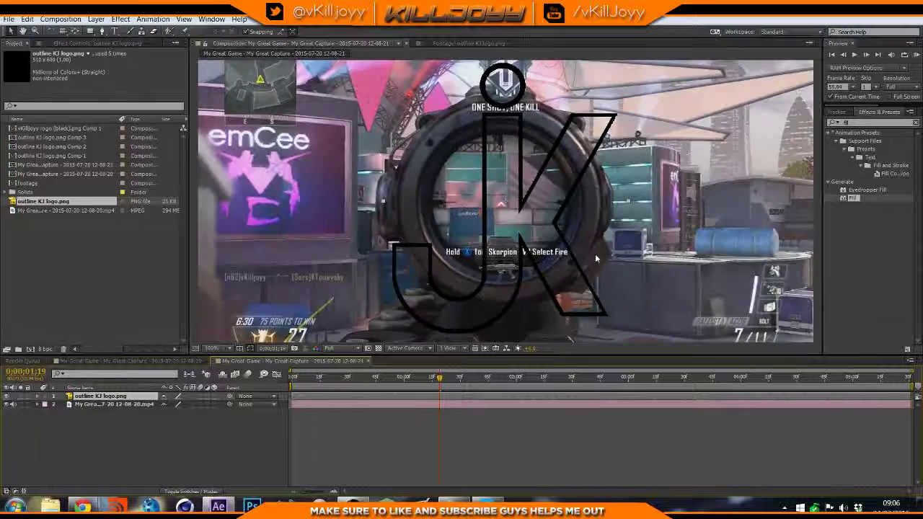
- Set the composition view magnification to Fit up to 100% and delete the outline KJ logo.png layer
{"action": "left_click", "coordinate": [216, 348]}
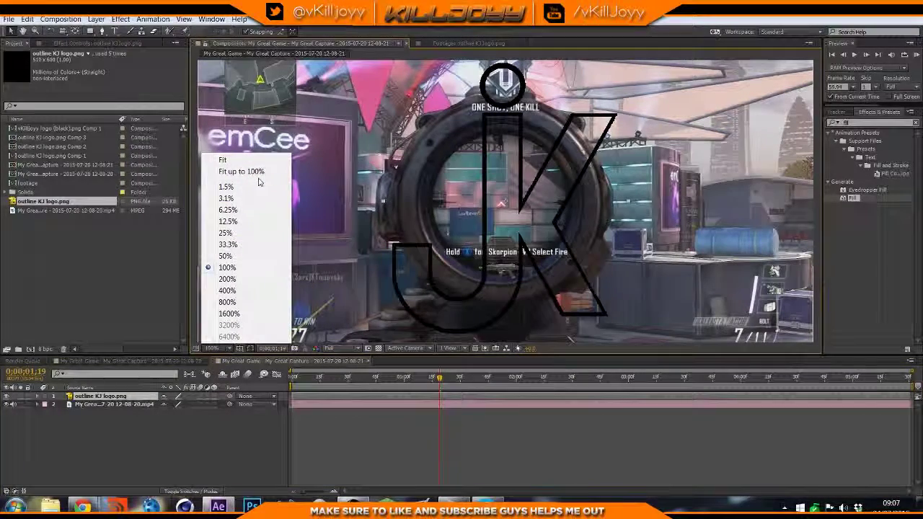
{"action": "left_click", "coordinate": [258, 173]}
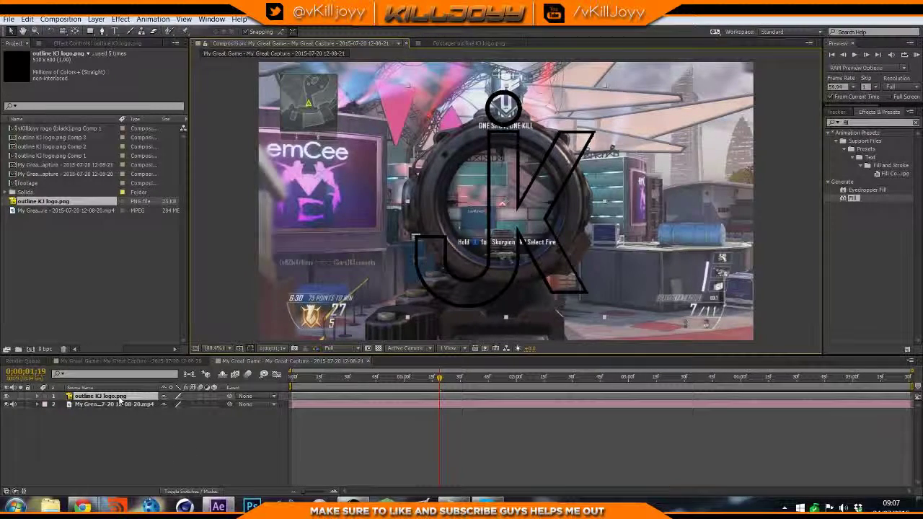
{"action": "key", "text": "Delete"}
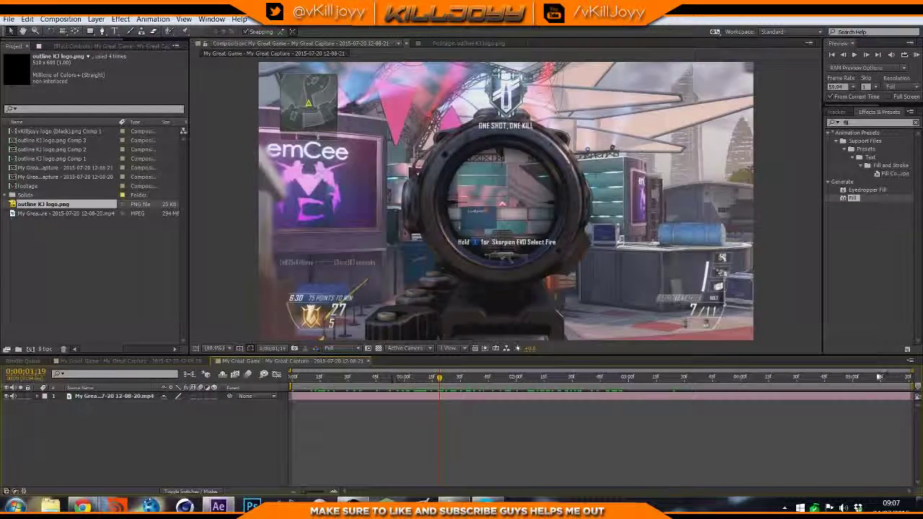
- Split the gameplay clip at 0;00;05;06 and move the trailing segment below the main clip in the layer order
{"action": "left_click", "coordinate": [863, 377]}
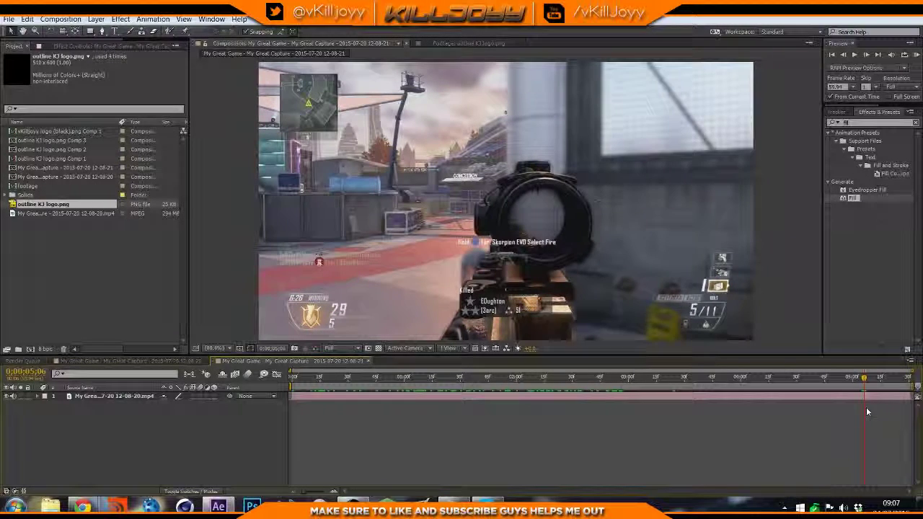
{"action": "key", "text": "Page_Up"}
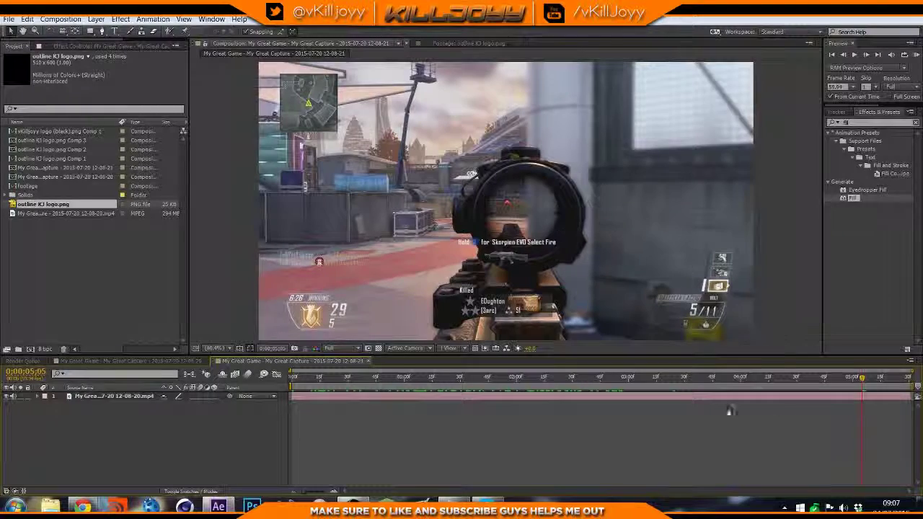
{"action": "left_click", "coordinate": [827, 397]}
{"action": "key", "text": "Page_Down"}
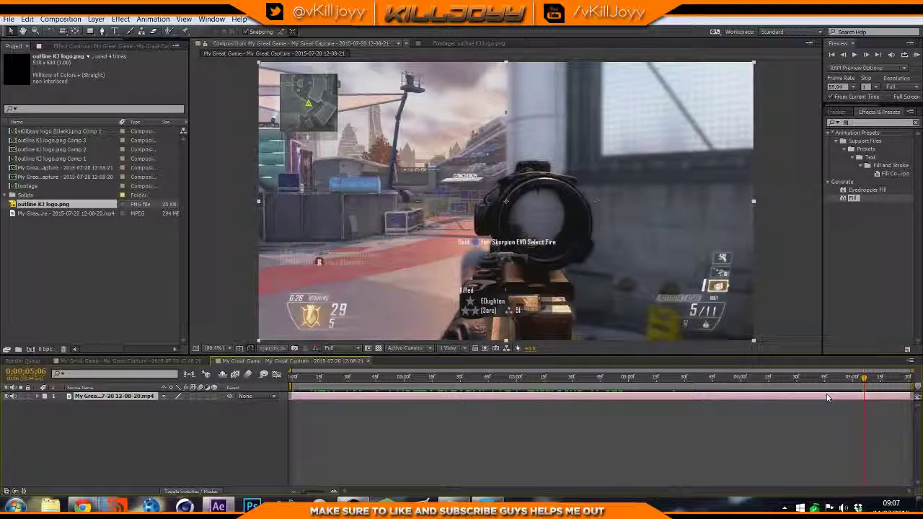
{"action": "key", "text": "ctrl+shift+d"}
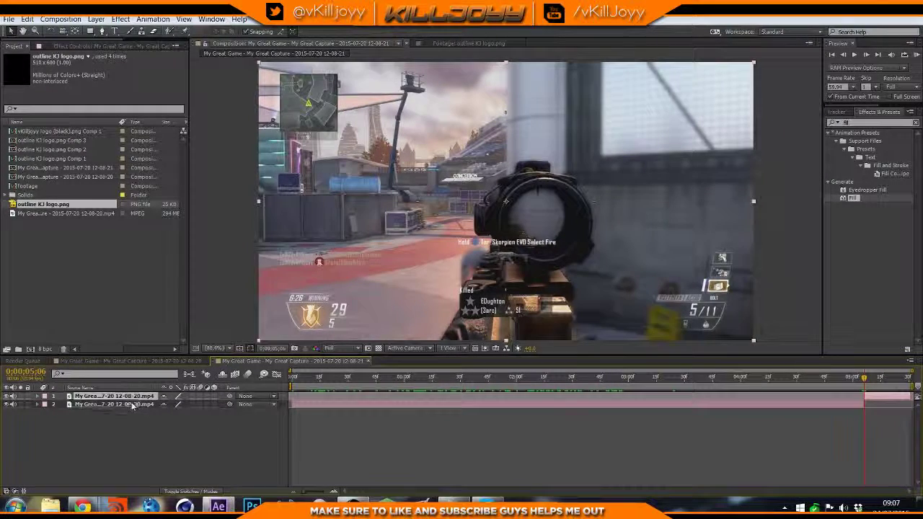
{"action": "left_click_drag", "start_coordinate": [132, 397], "coordinate": [132, 408]}
{"action": "left_click", "coordinate": [857, 396]}
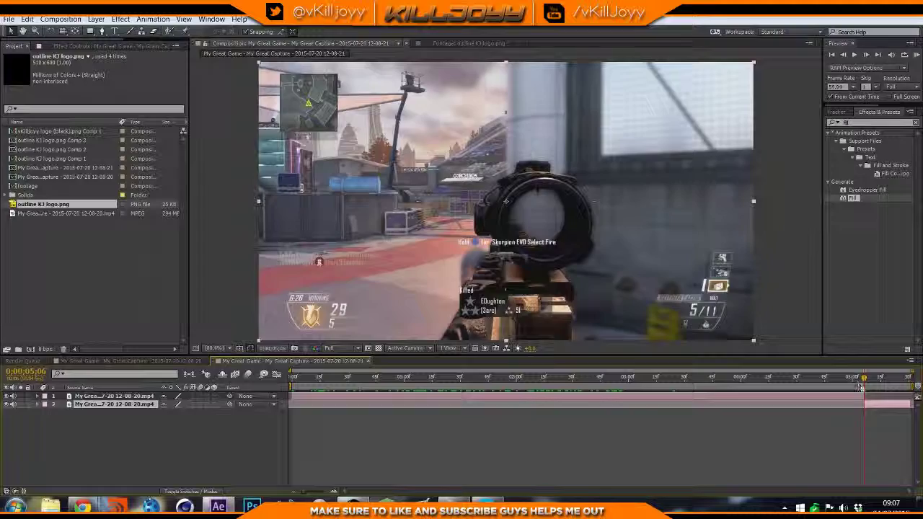
- Split the main gameplay clip at 0;00;01;03 to separate the footage before the scope section
{"action": "left_click_drag", "start_coordinate": [868, 382], "coordinate": [418, 379]}
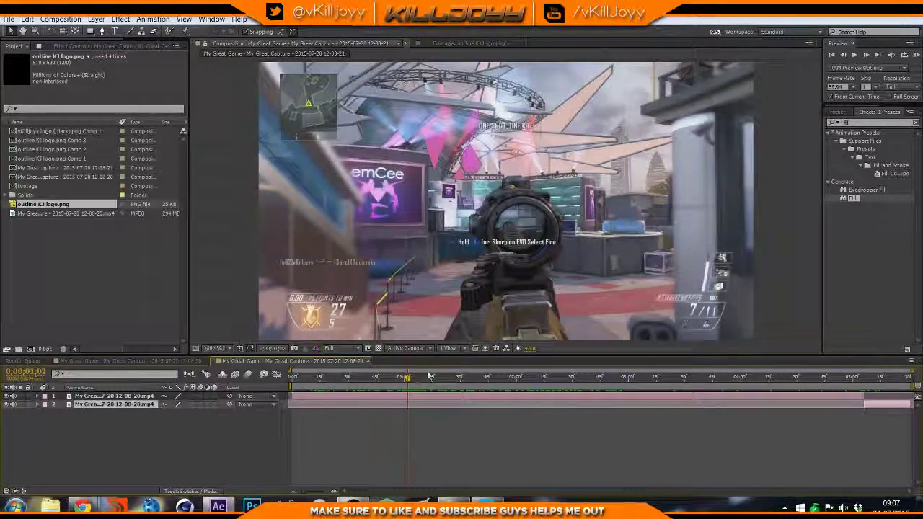
{"action": "left_click", "coordinate": [432, 395]}
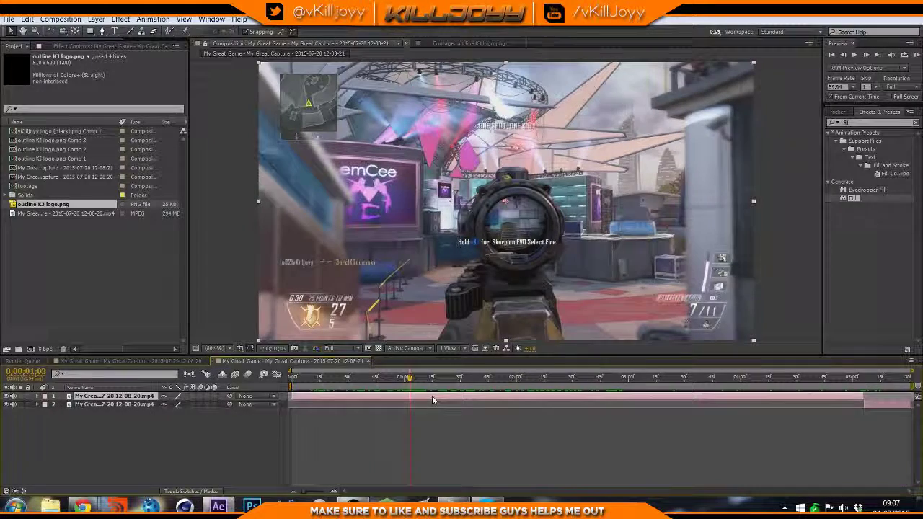
{"action": "key", "text": "ctrl+shift+d"}
{"action": "key", "text": "Page_Up"}
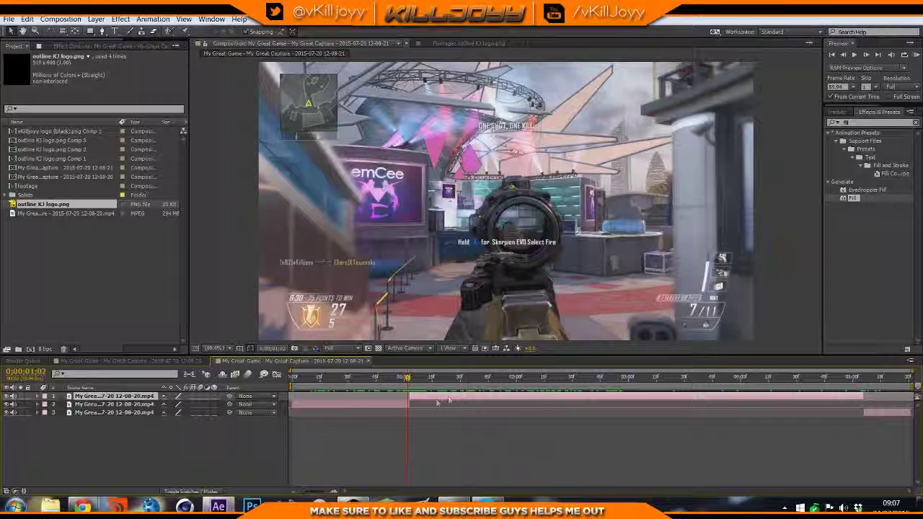
- Set the label of the opening and trailing clip segments to Dark Green, and select the Solids folder in the project
{"action": "left_click", "coordinate": [124, 404]}
{"action": "left_click", "coordinate": [124, 405]}
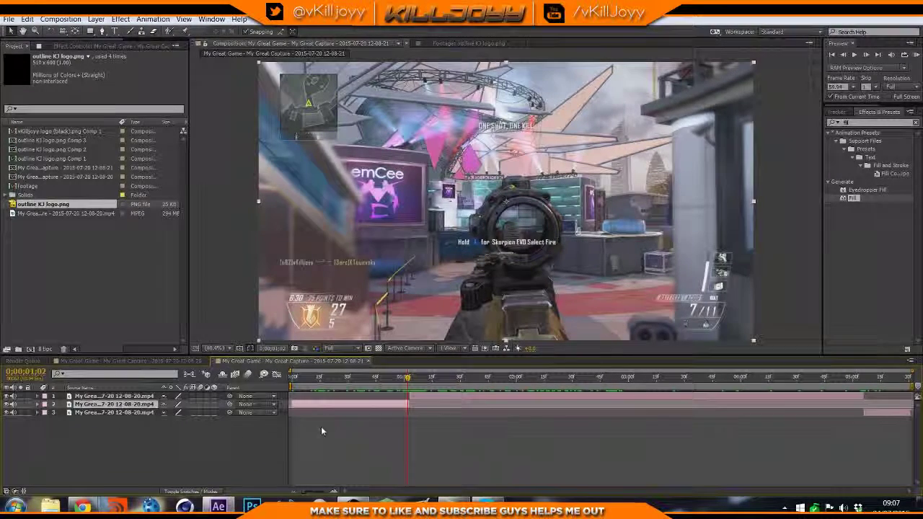
{"action": "left_click", "coordinate": [111, 412], "text": "shift"}
{"action": "key", "text": "F2"}
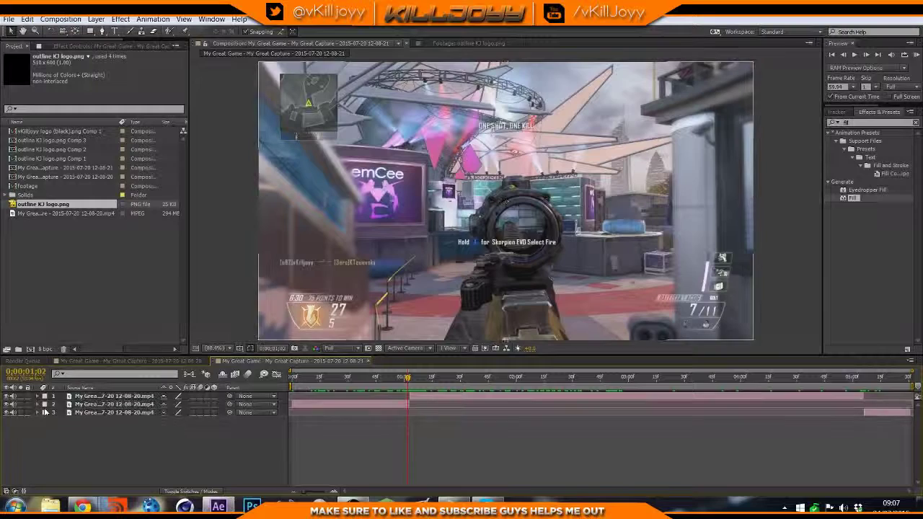
{"action": "left_click", "coordinate": [86, 403]}
{"action": "left_click", "coordinate": [94, 412], "text": "shift"}
{"action": "left_click", "coordinate": [45, 412]}
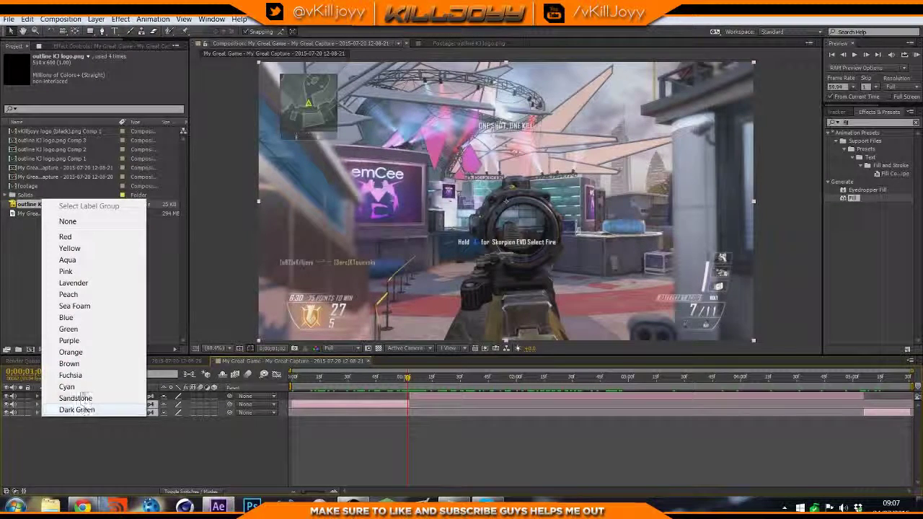
{"action": "left_click", "coordinate": [76, 409]}
{"action": "left_click", "coordinate": [189, 449]}
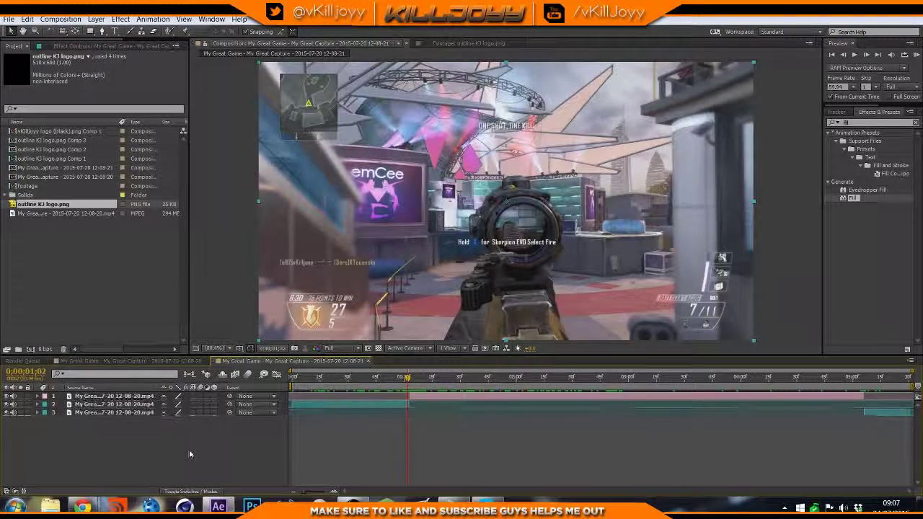
{"action": "left_click", "coordinate": [120, 195]}
{"action": "left_click", "coordinate": [139, 211]}
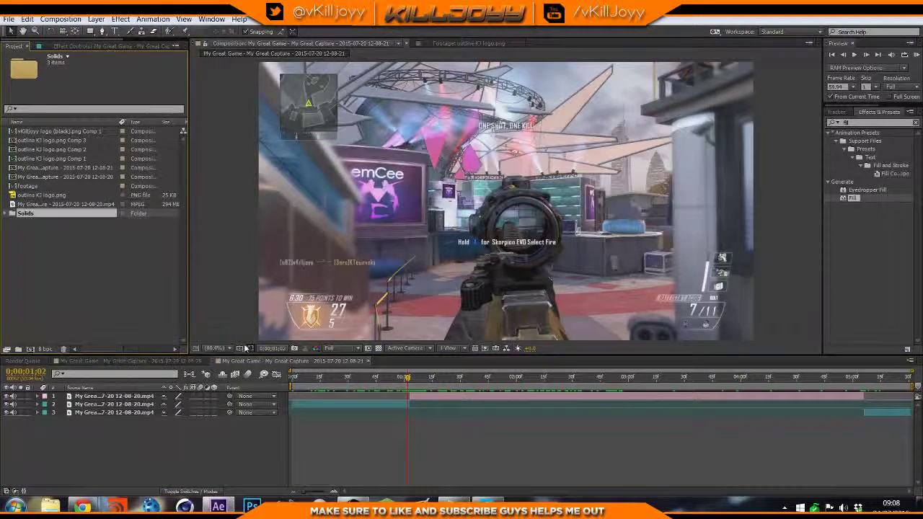
- Set the current time to 0;00;05;05 and choose the middle segment, ending in mp18, as the tracker's motion source
{"action": "left_click_drag", "start_coordinate": [706, 382], "coordinate": [751, 393]}
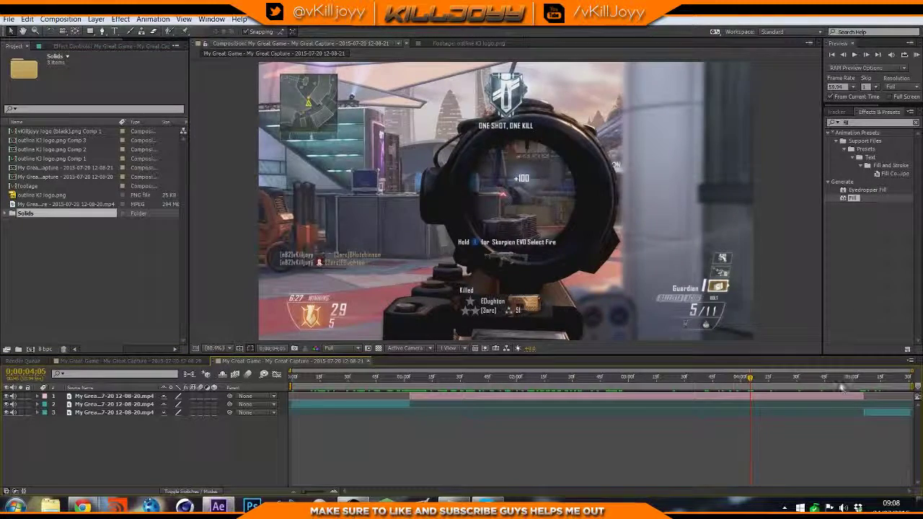
{"action": "left_click", "coordinate": [861, 377]}
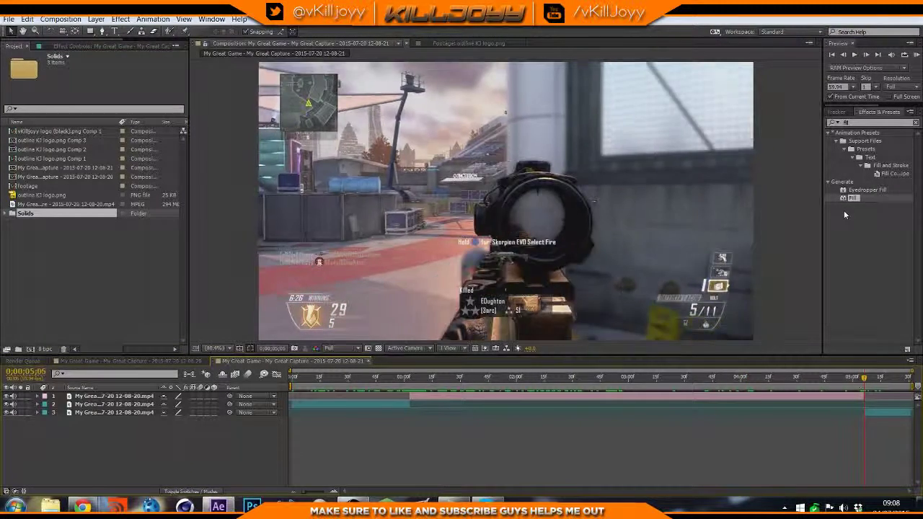
{"action": "left_click", "coordinate": [843, 113]}
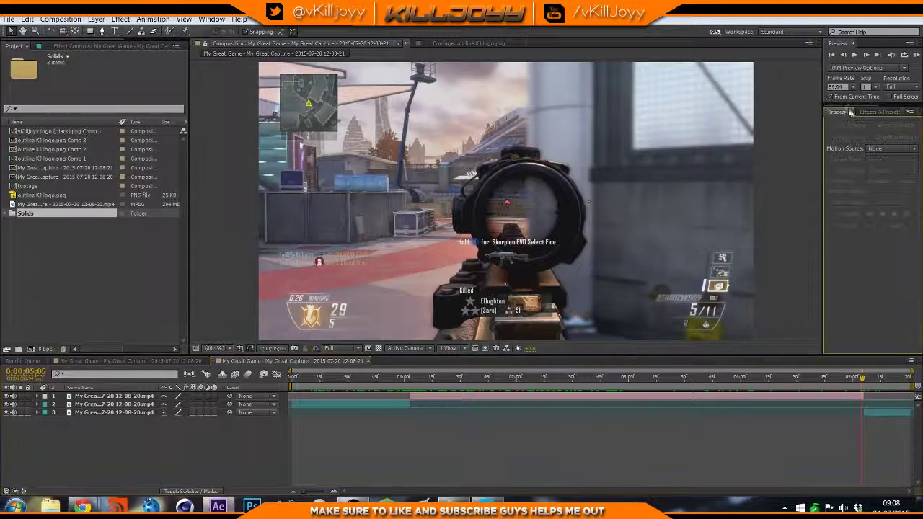
{"action": "left_click", "coordinate": [906, 149]}
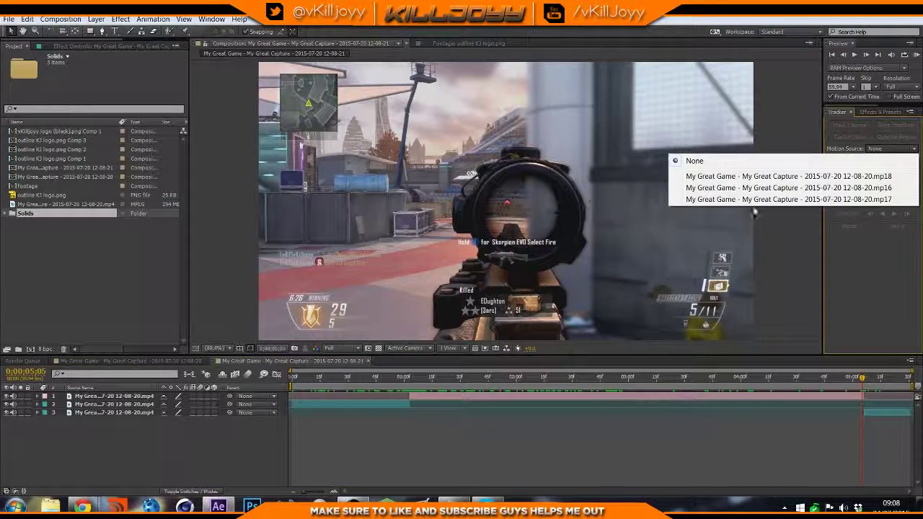
{"action": "left_click", "coordinate": [865, 176]}
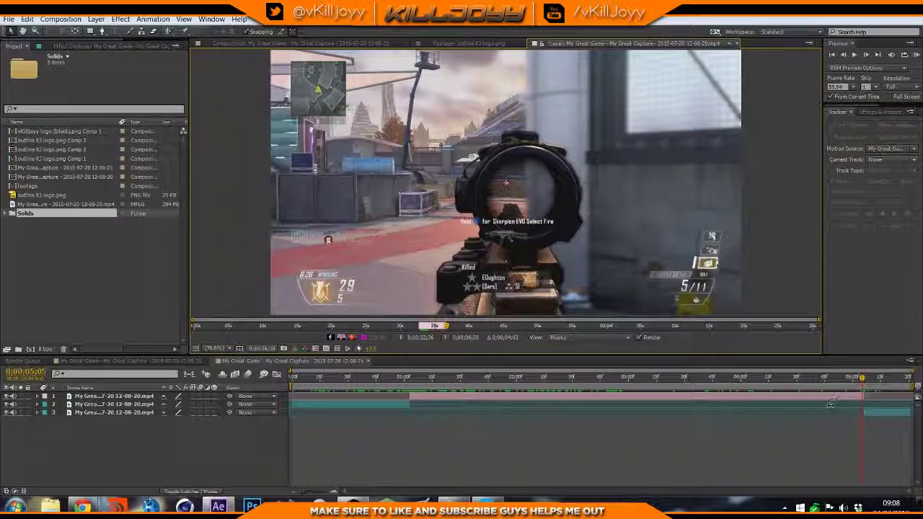
{"action": "scroll", "coordinate": [547, 222], "scroll_direction": "up", "scroll_amount": 2}
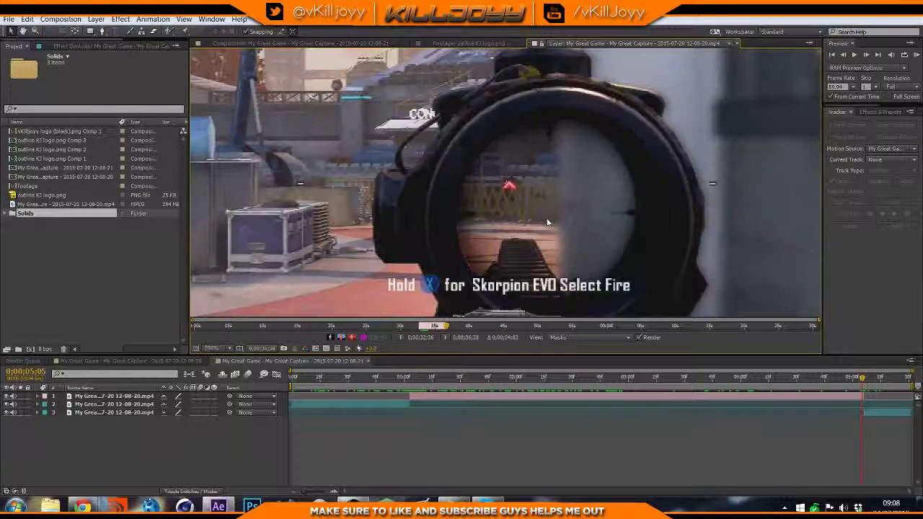
- Select the existing Tracker 1 as the current track and look into its track type choices
{"action": "left_click", "coordinate": [904, 160]}
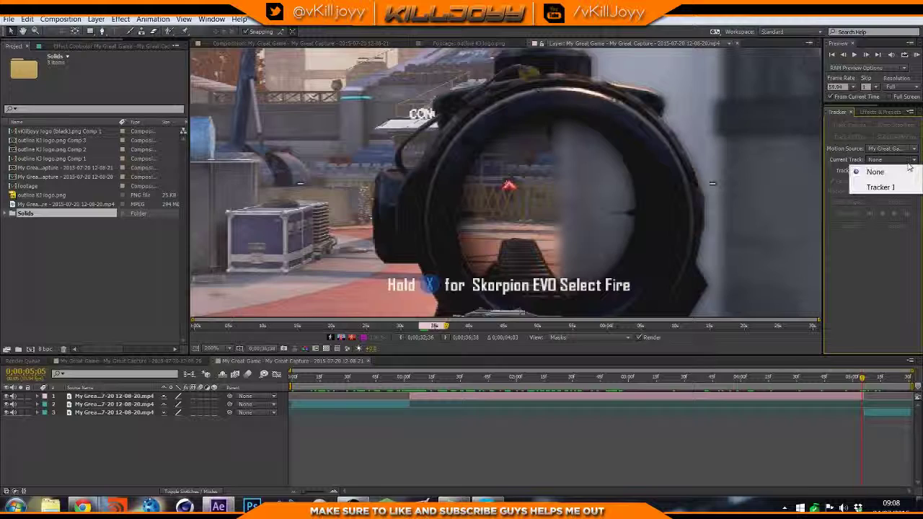
{"action": "left_click", "coordinate": [905, 187]}
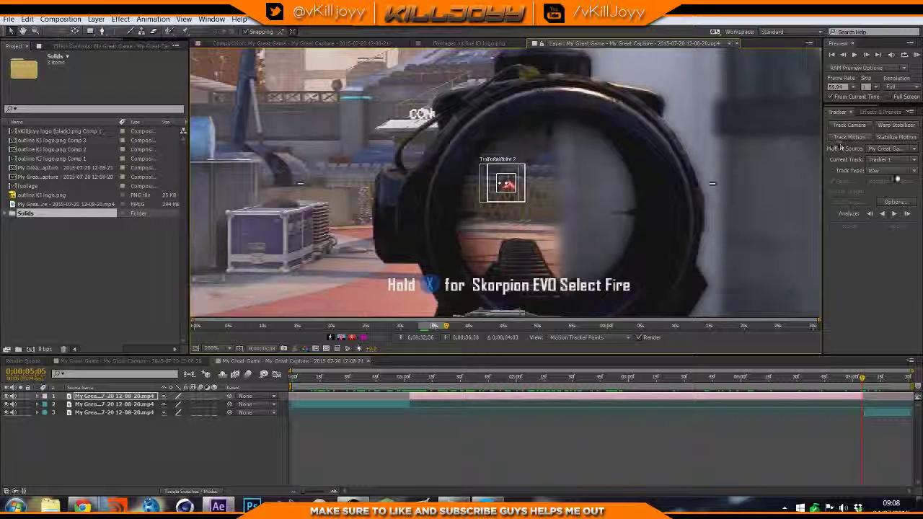
{"action": "left_click", "coordinate": [892, 170]}
{"action": "left_click", "coordinate": [847, 228]}
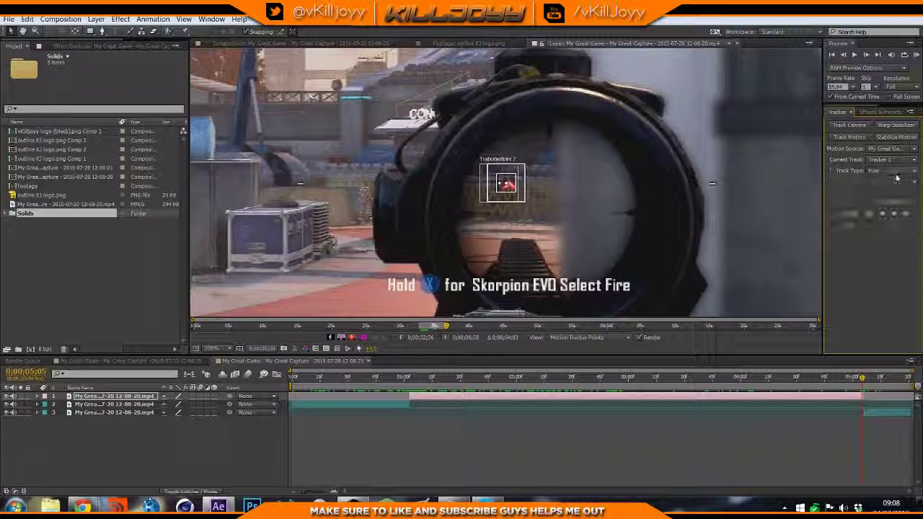
- Start a new motion track on the middle segment, place its track point over the red reticle and analyze backward
{"action": "left_click", "coordinate": [849, 137]}
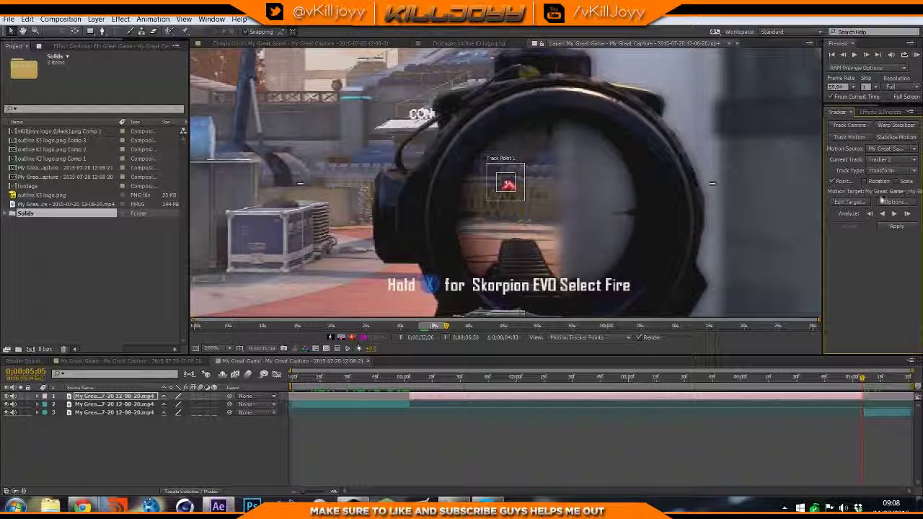
{"action": "scroll", "coordinate": [502, 184], "scroll_direction": "up", "scroll_amount": 3}
{"action": "left_click_drag", "start_coordinate": [538, 205], "coordinate": [536, 205]}
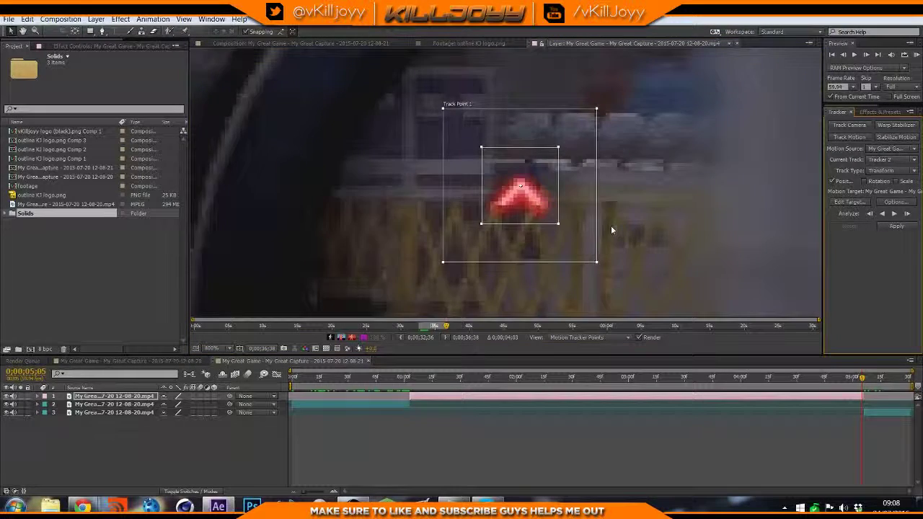
{"action": "scroll", "coordinate": [611, 225], "scroll_direction": "down", "scroll_amount": 1}
{"action": "scroll", "coordinate": [521, 195], "scroll_direction": "up", "scroll_amount": 1}
{"action": "left_click_drag", "start_coordinate": [524, 198], "coordinate": [525, 208]}
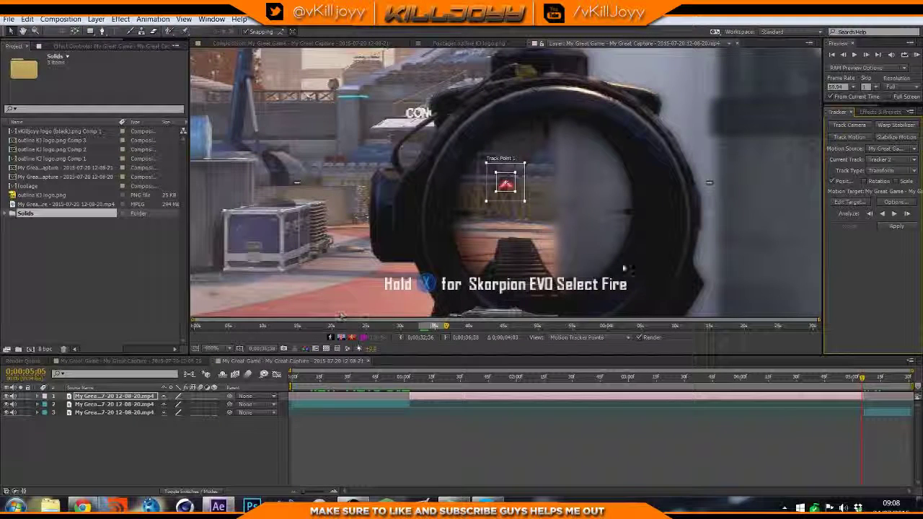
{"action": "left_click", "coordinate": [882, 214]}
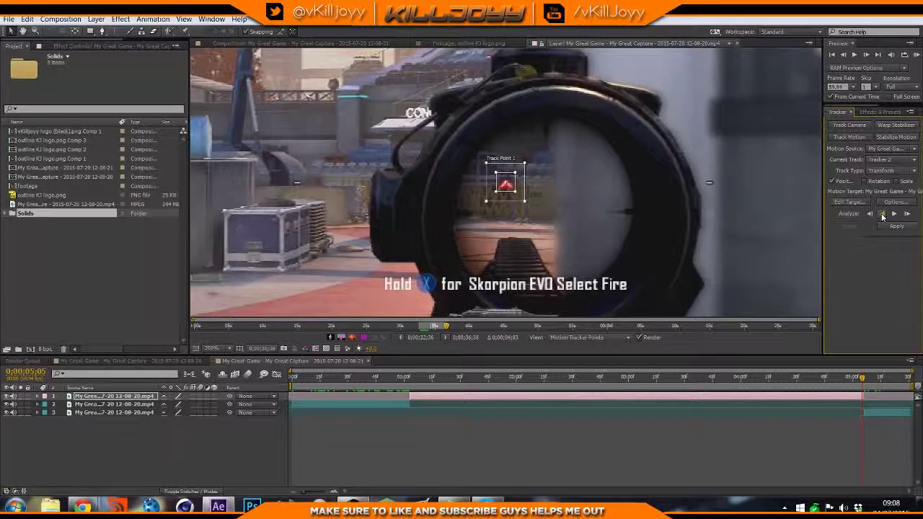